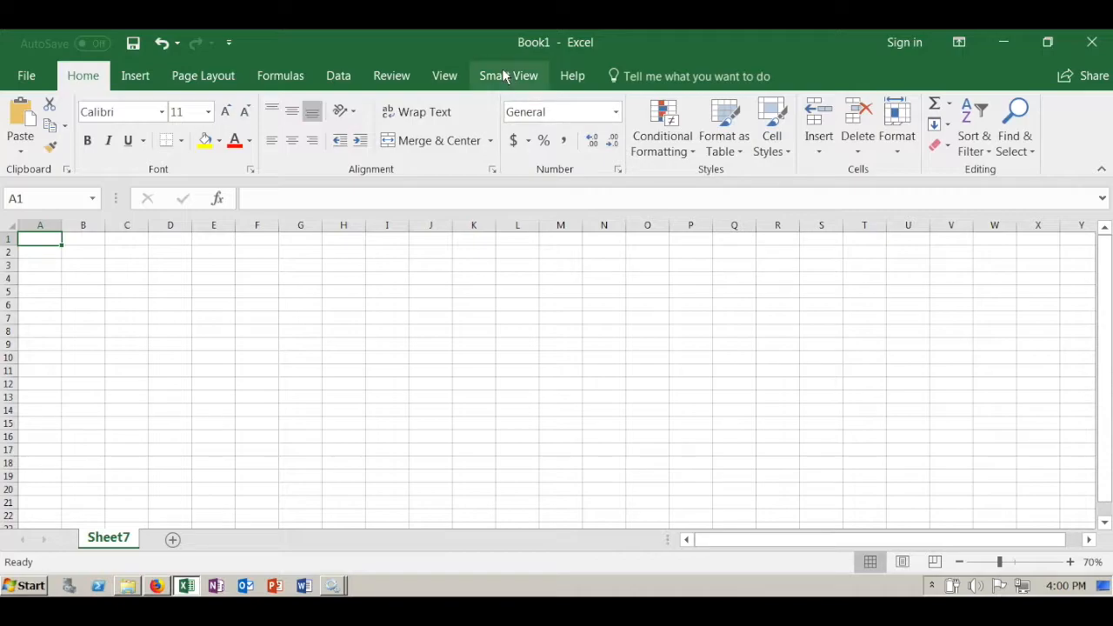
- Open the first 3.01 Employee Details form from the 3.00 Labor Data Forms folder and close the Smart View connections pane
{"action": "left_click", "coordinate": [26, 131]}
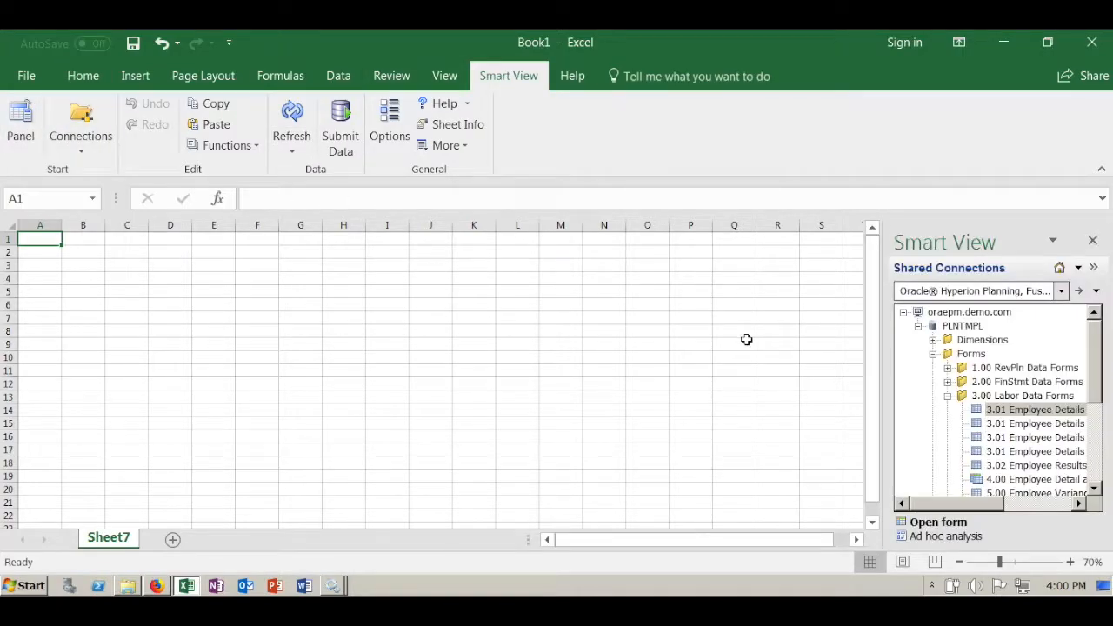
{"action": "double_click", "coordinate": [1025, 410]}
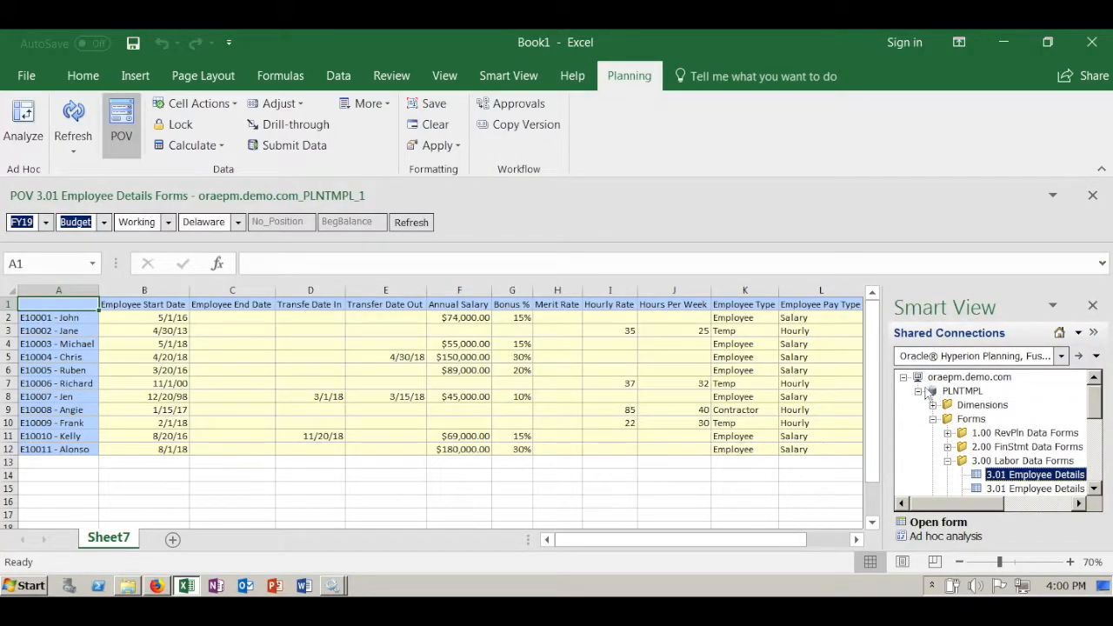
{"action": "left_click", "coordinate": [1093, 309]}
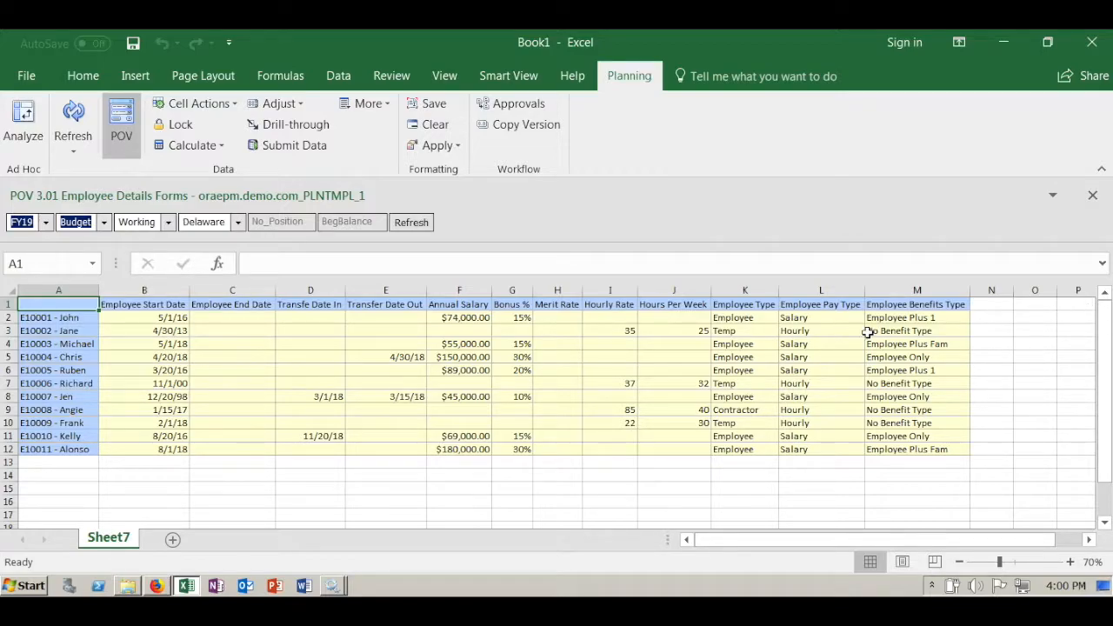
- Set the Employee Pay Type in row 2 to Hourly and enter 65000 as the Annual Salary in row 3
{"action": "left_click", "coordinate": [836, 317]}
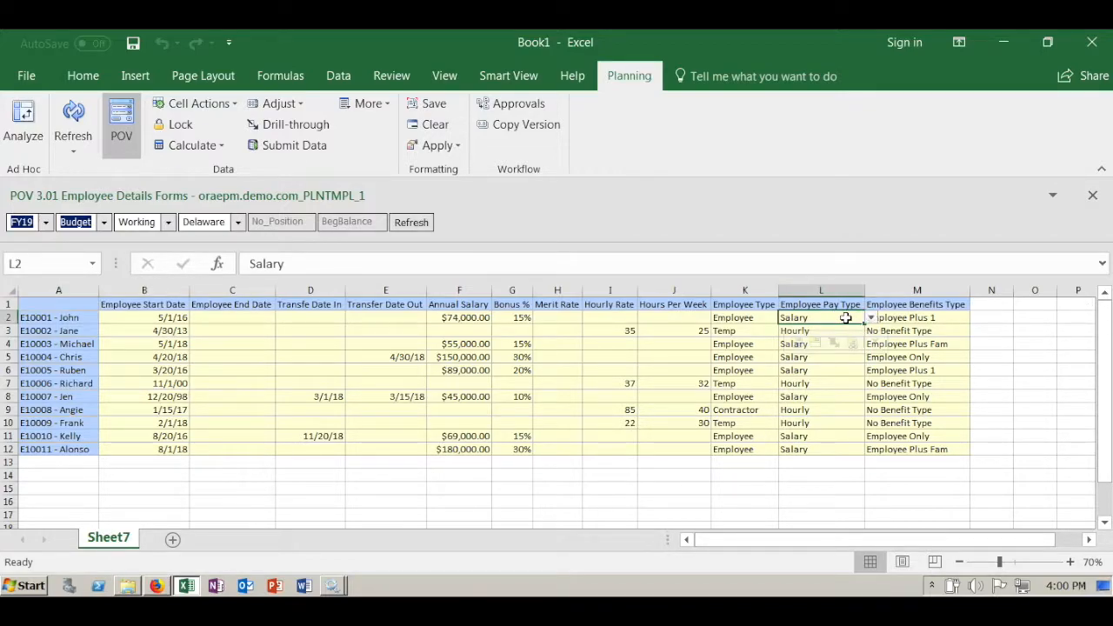
{"action": "left_click", "coordinate": [872, 318]}
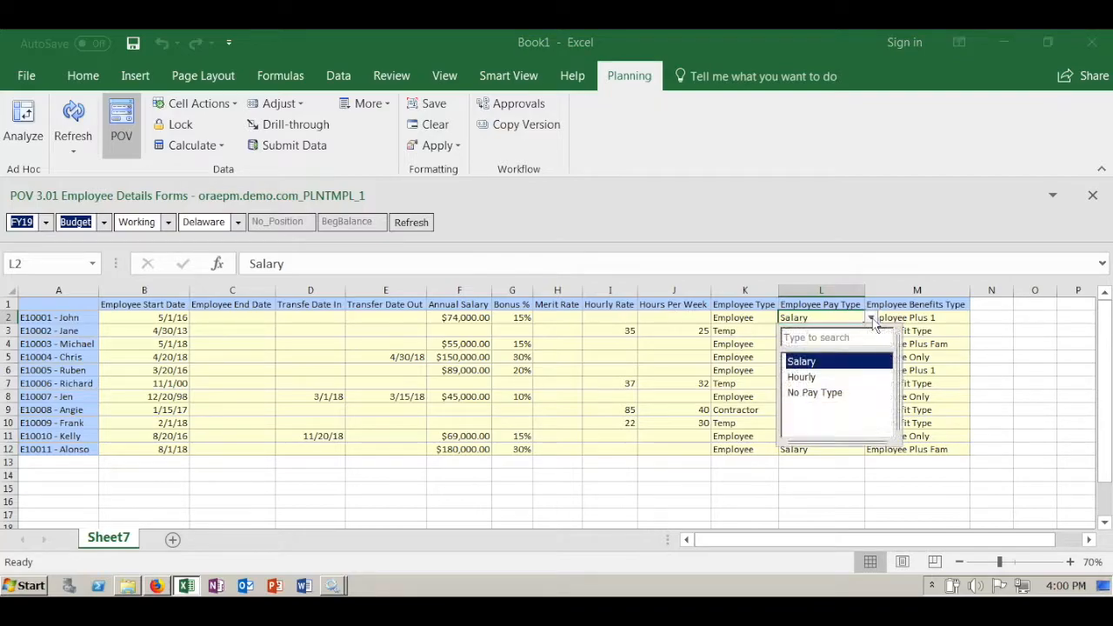
{"action": "left_click", "coordinate": [804, 376]}
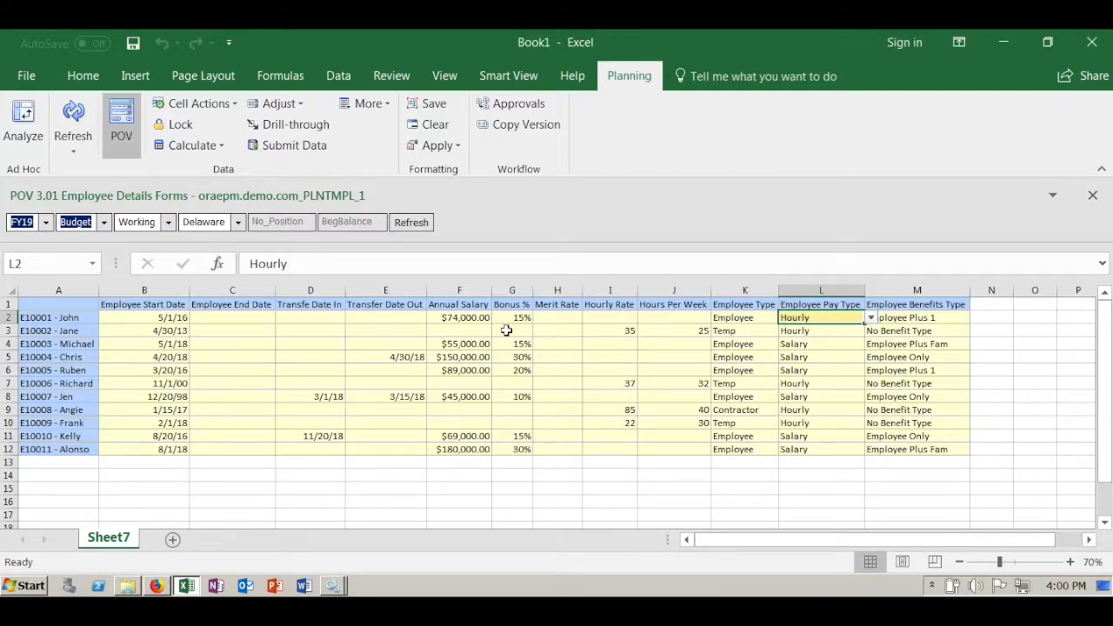
{"action": "left_click", "coordinate": [464, 332]}
{"action": "type", "text": "65000"}
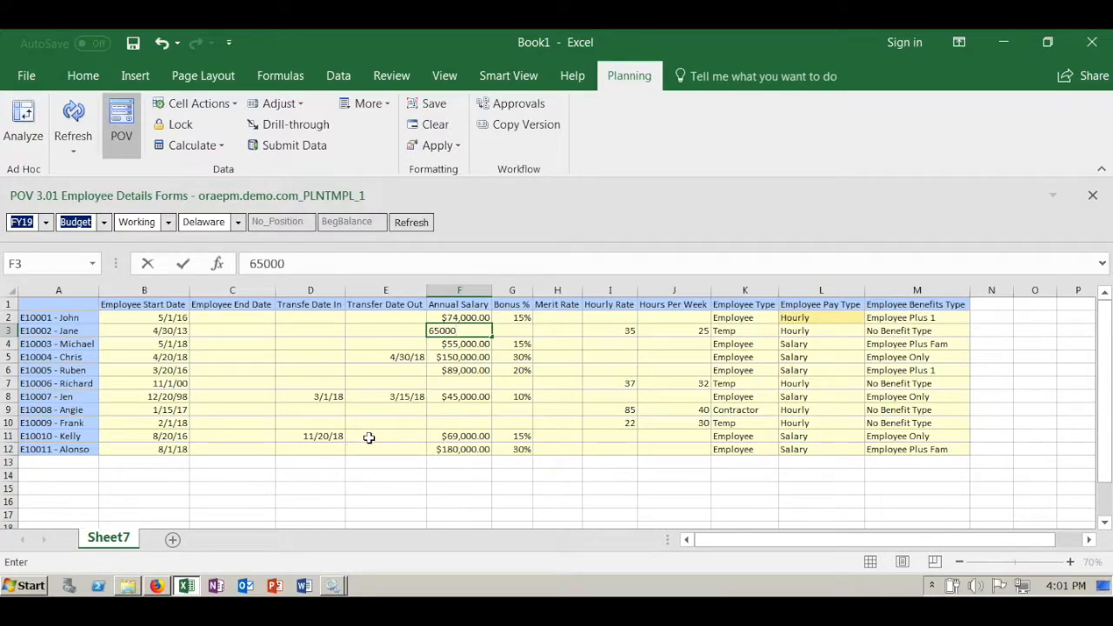
- Enter 9/20/2018 as the Transfer Date Out for employee E10010 in row 11 and submit the form data
{"action": "left_click", "coordinate": [382, 434]}
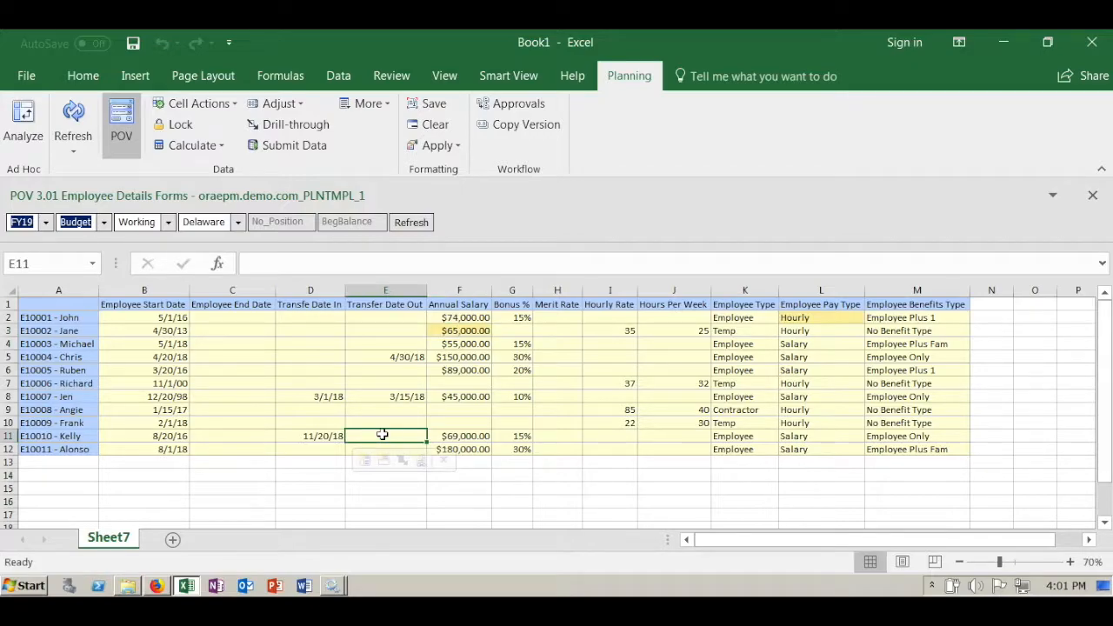
{"action": "type", "text": "9/20/"}
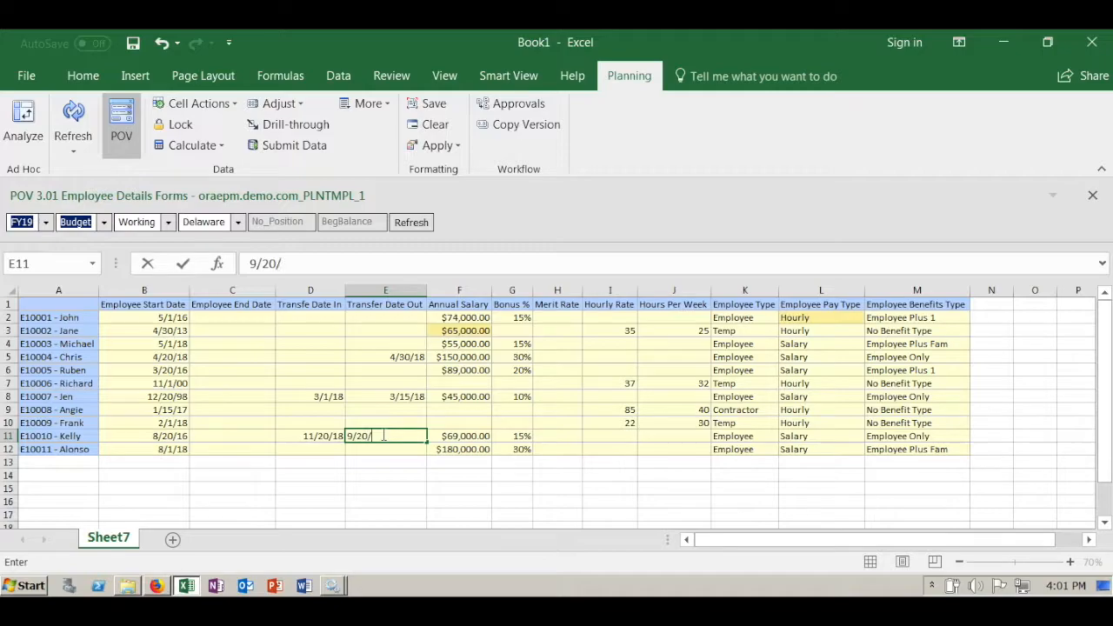
{"action": "type", "text": "2018"}
{"action": "key", "text": "Return"}
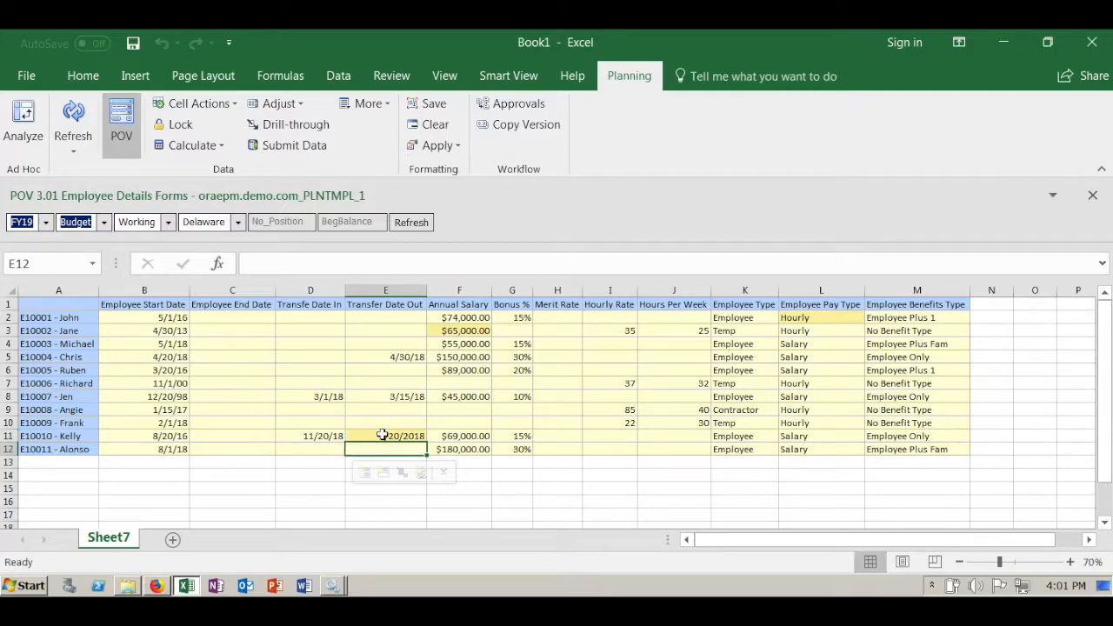
{"action": "left_click", "coordinate": [294, 148]}
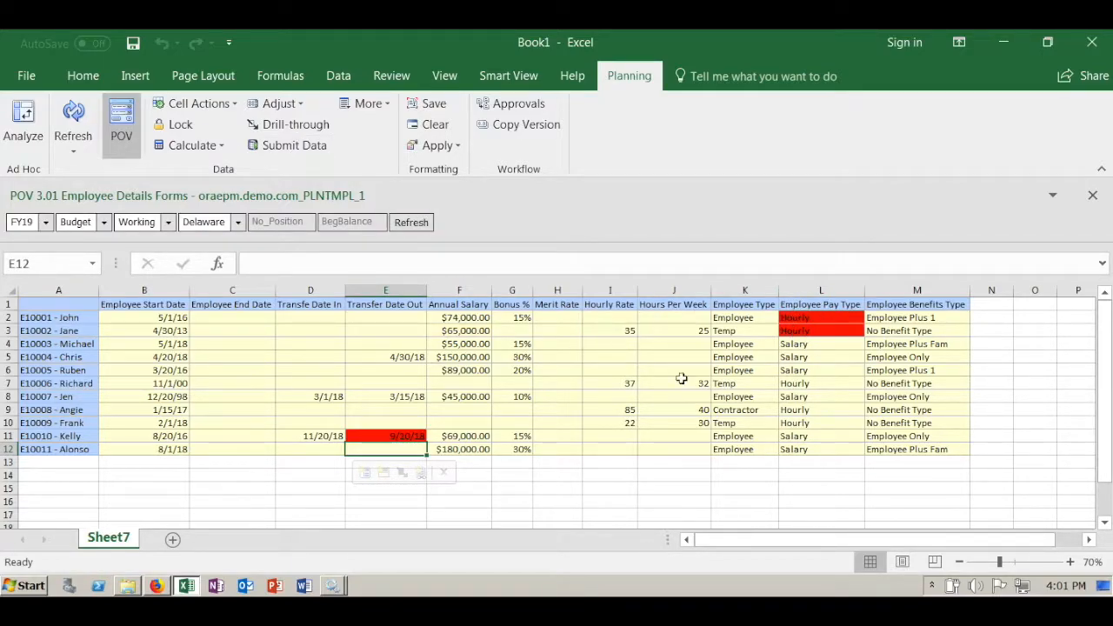
- Examine the validation messages on the red Employee Pay Type and Transfer Date Out cells and the related salary and Transfer Date In entries
{"action": "left_click", "coordinate": [818, 318]}
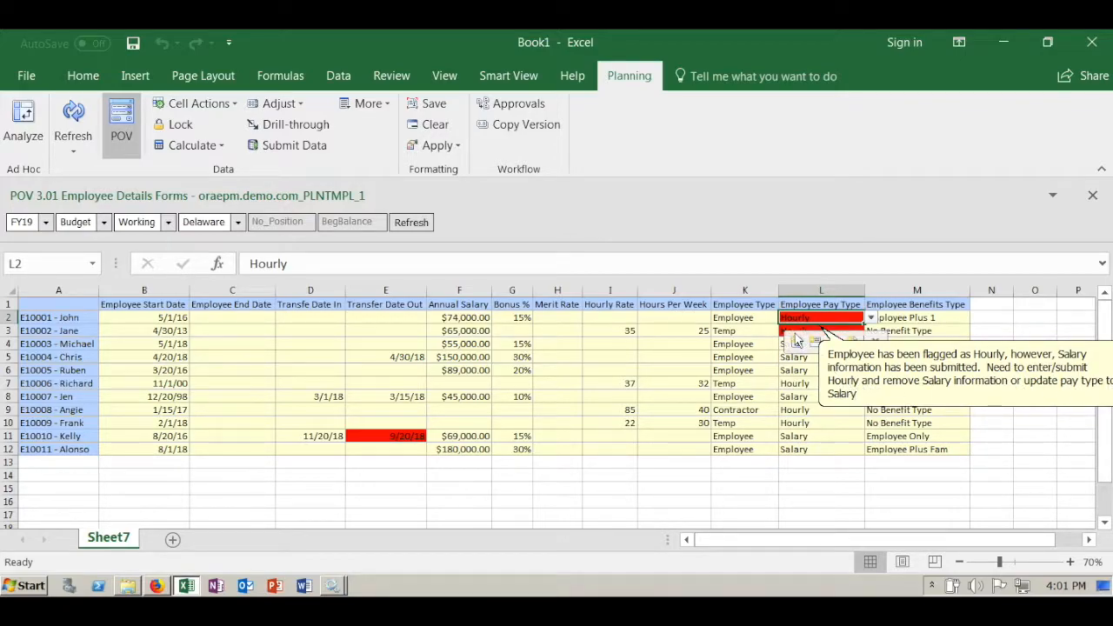
{"action": "left_click", "coordinate": [748, 331]}
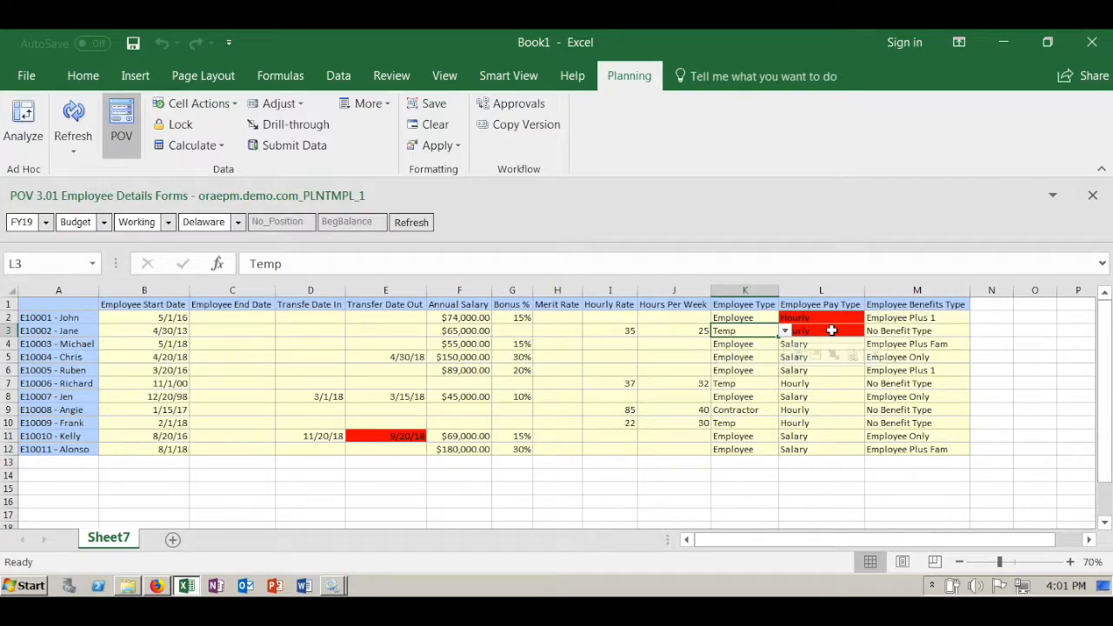
{"action": "left_click", "coordinate": [817, 332]}
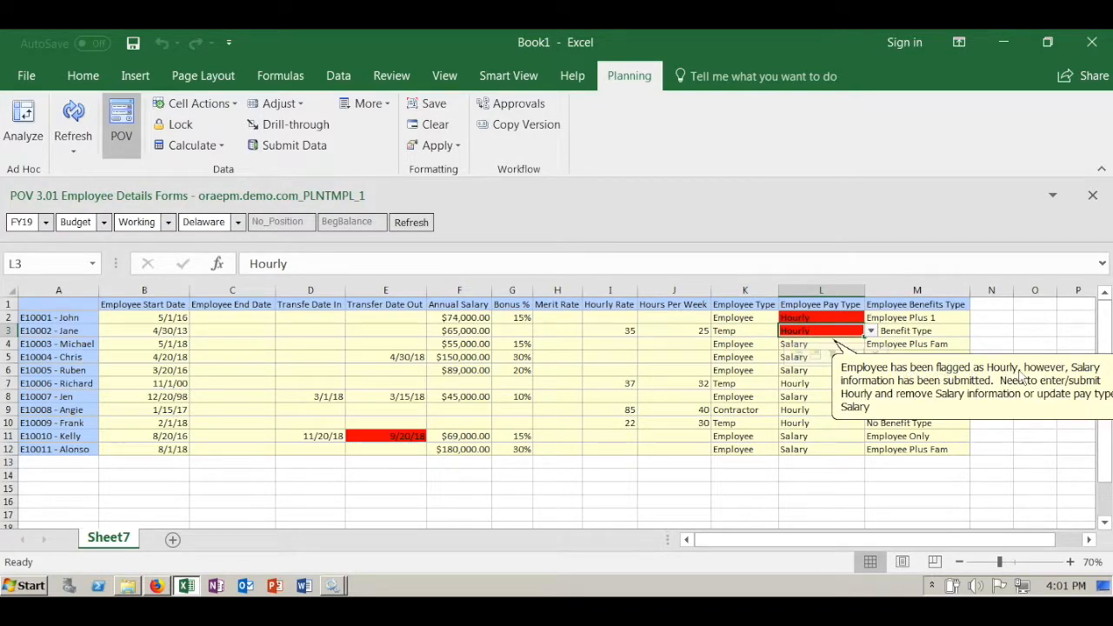
{"action": "left_click", "coordinate": [465, 330]}
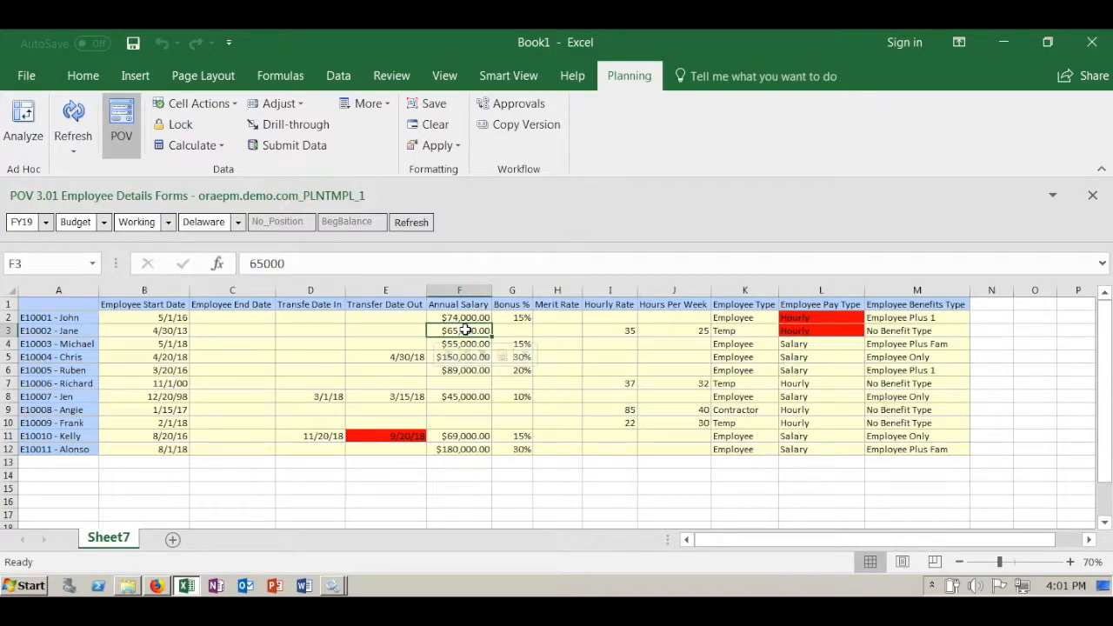
{"action": "left_click", "coordinate": [396, 436]}
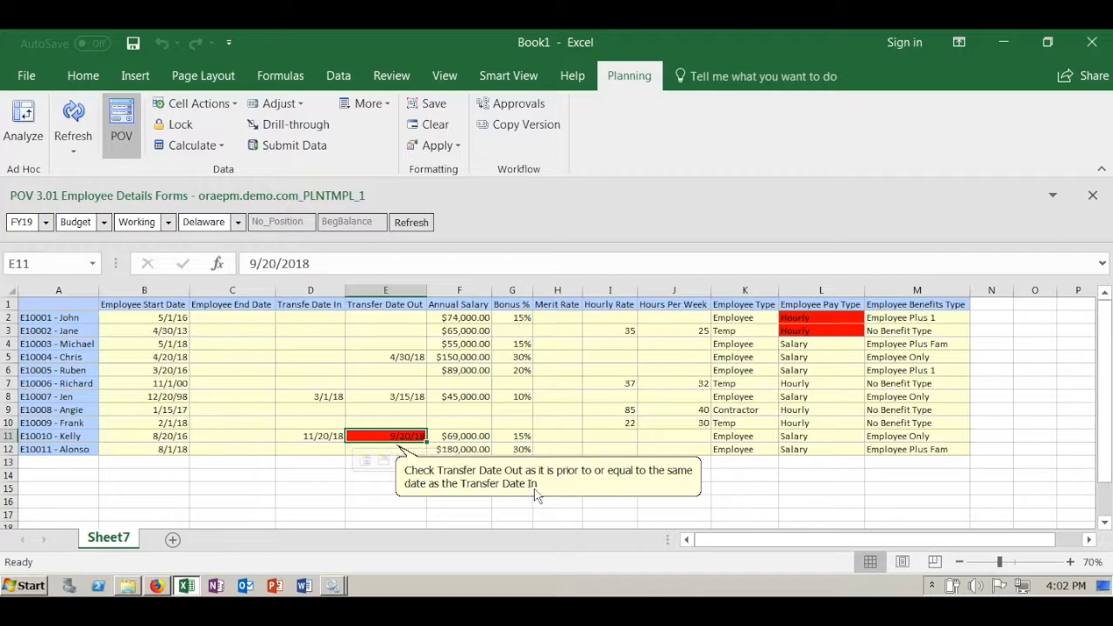
{"action": "left_click", "coordinate": [322, 436]}
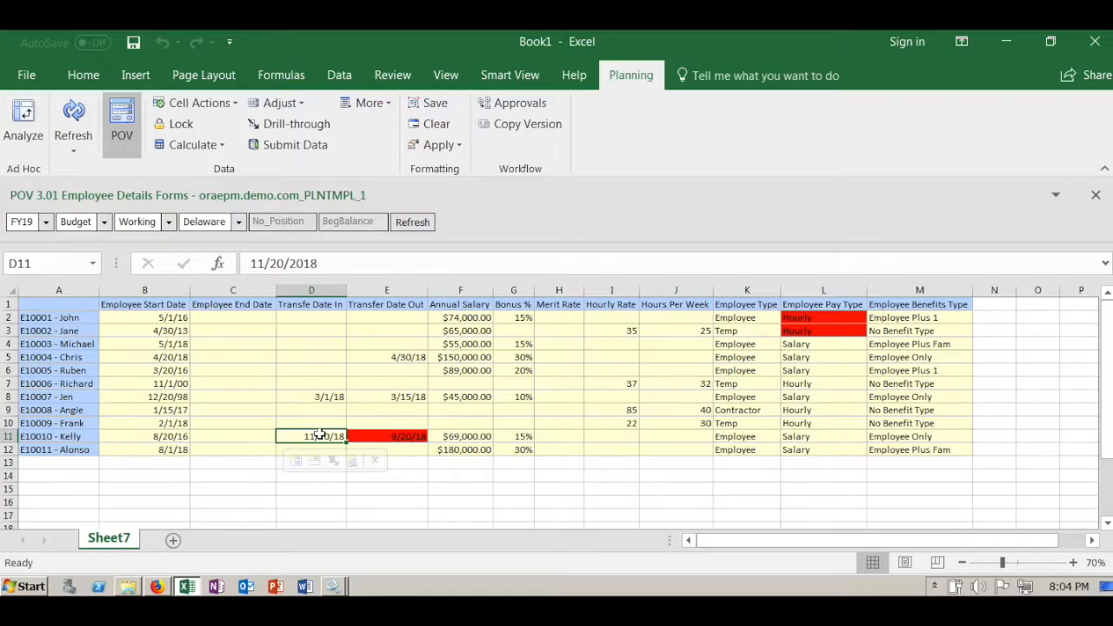
- Start the Transfer Empl rule for the employee in row 6 and choose Maine under North as the target entity
{"action": "left_click", "coordinate": [74, 372]}
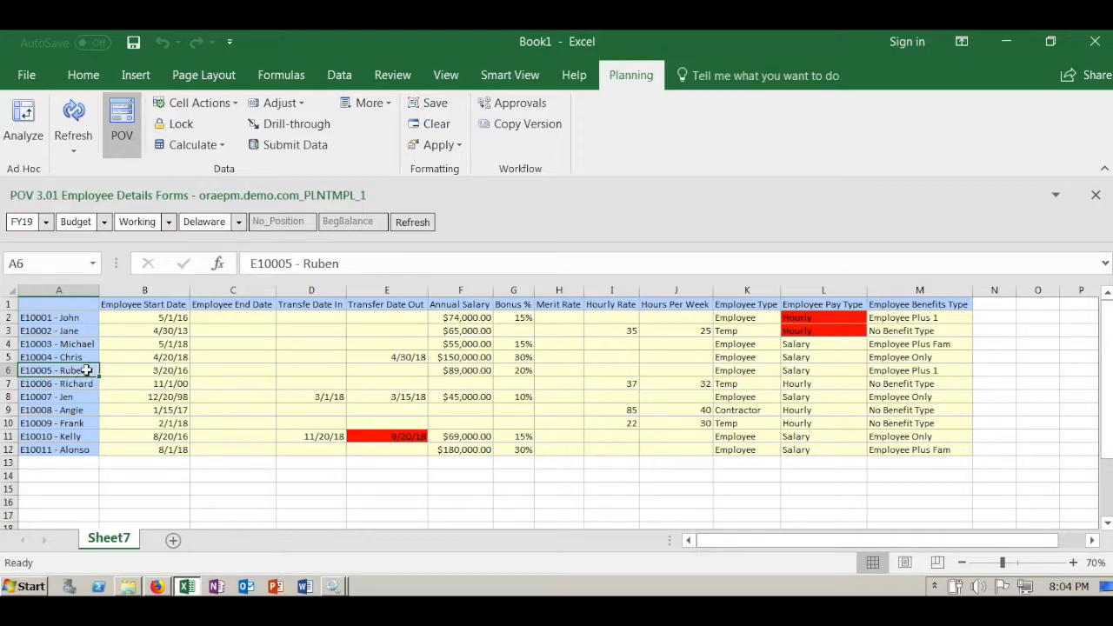
{"action": "right_click", "coordinate": [86, 371]}
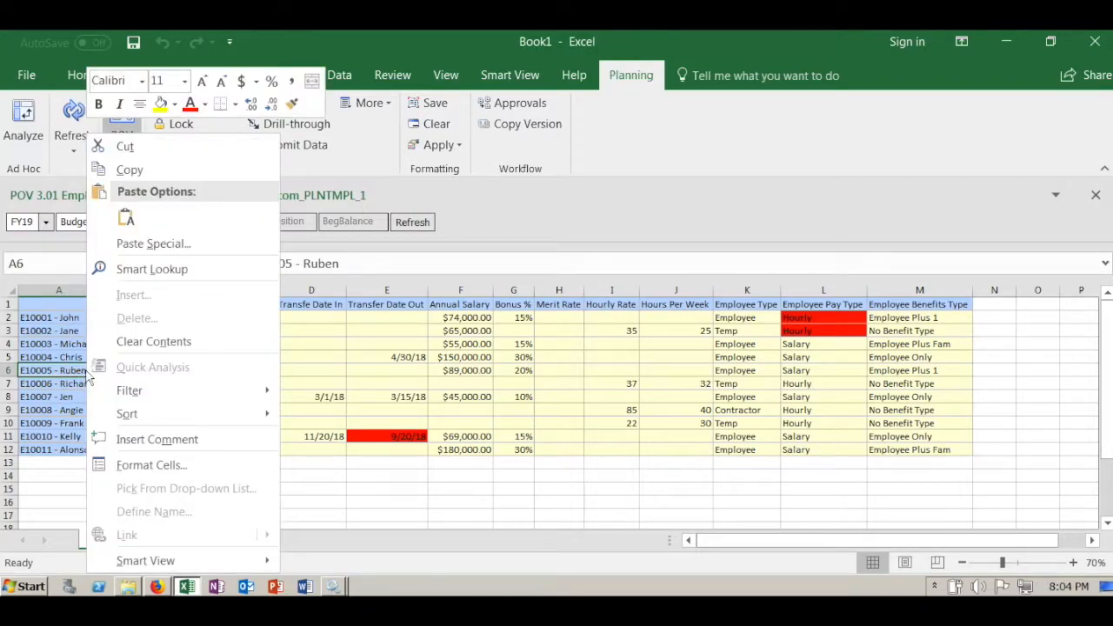
{"action": "mouse_move", "coordinate": [210, 559]}
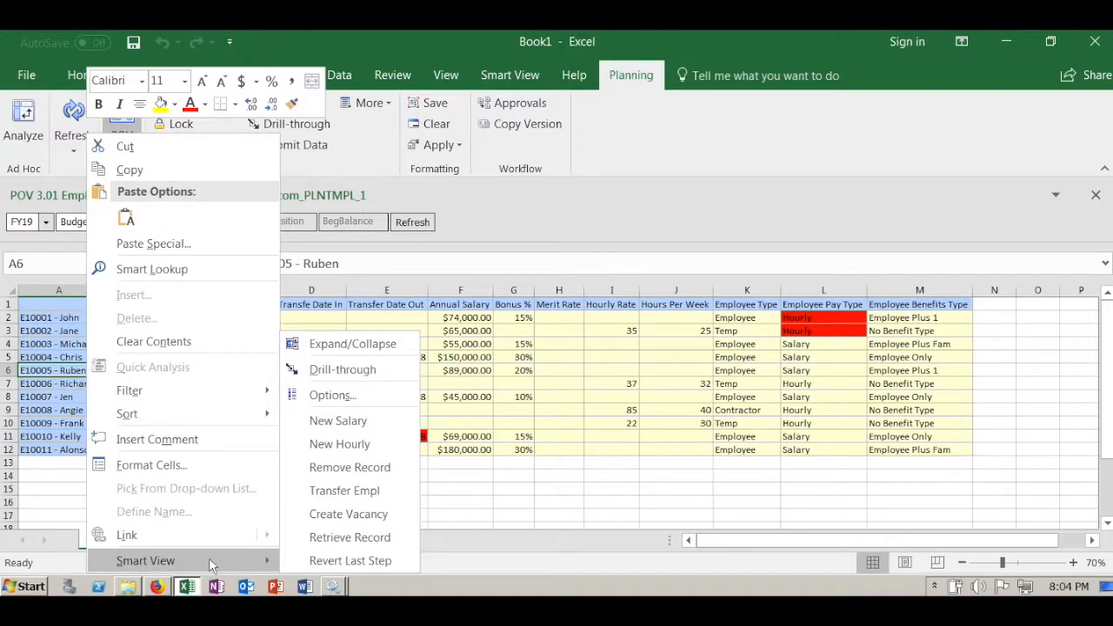
{"action": "left_click", "coordinate": [370, 493]}
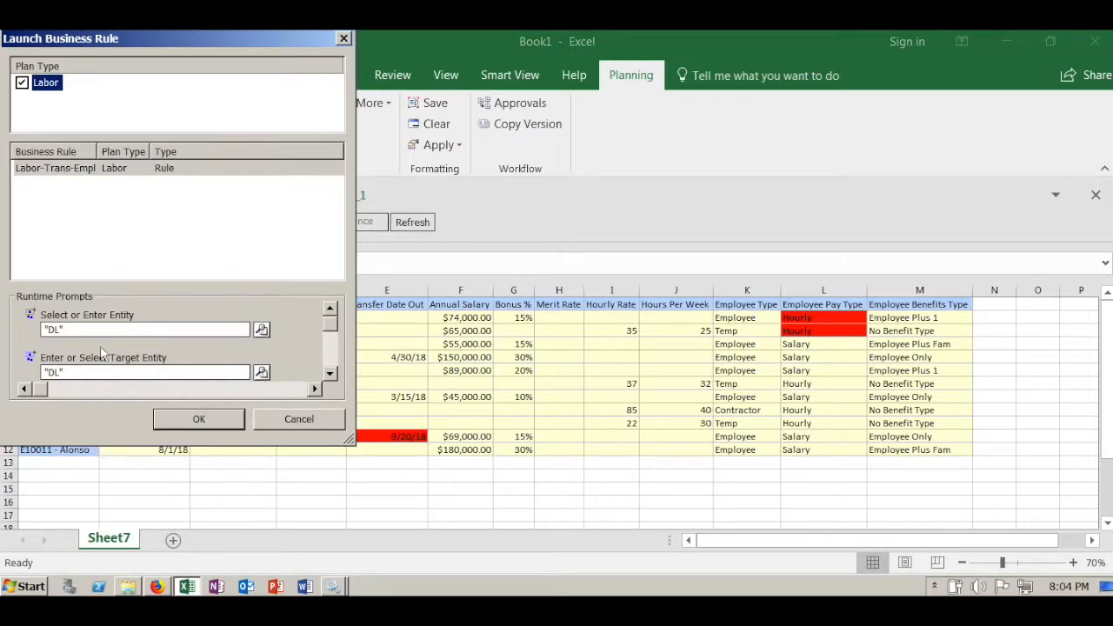
{"action": "left_click", "coordinate": [261, 372]}
{"action": "left_click", "coordinate": [337, 262]}
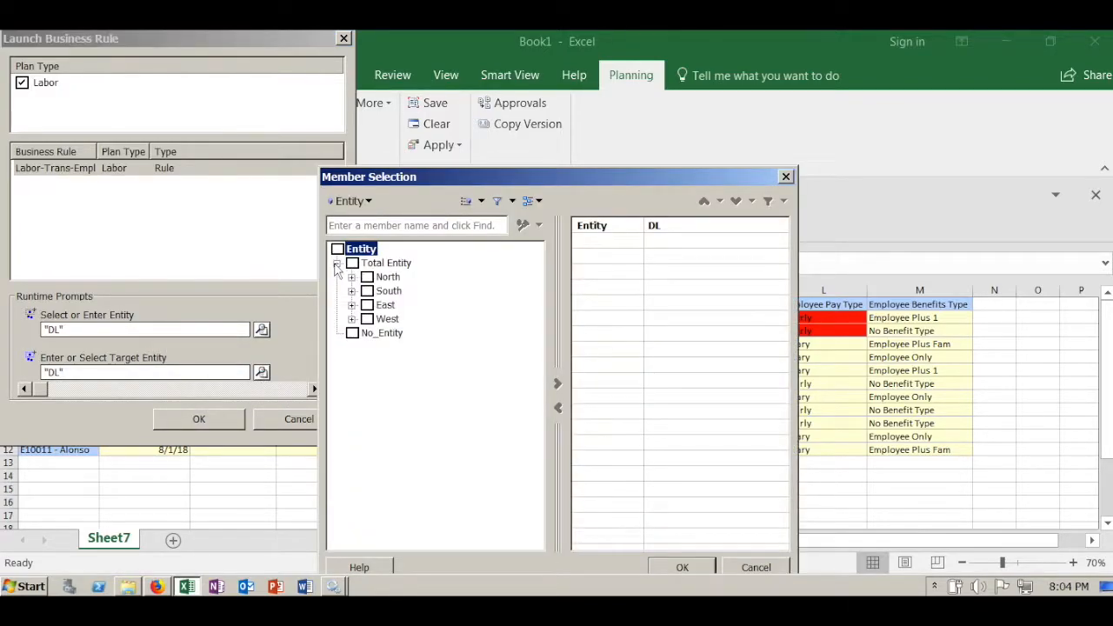
{"action": "left_click", "coordinate": [353, 277]}
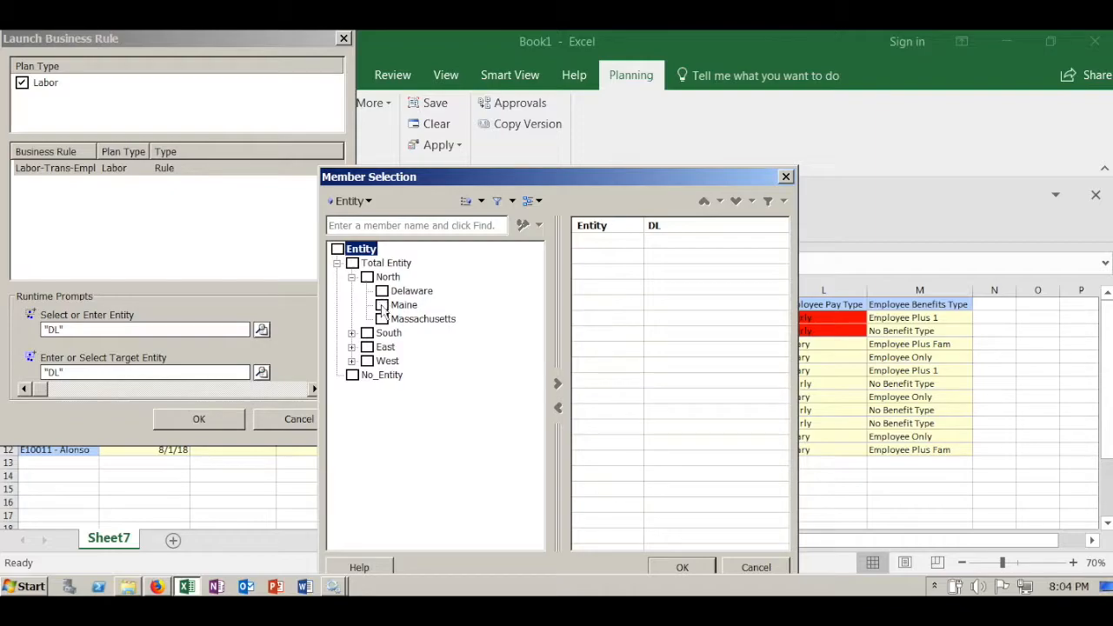
{"action": "left_click", "coordinate": [381, 305]}
{"action": "left_click", "coordinate": [557, 386]}
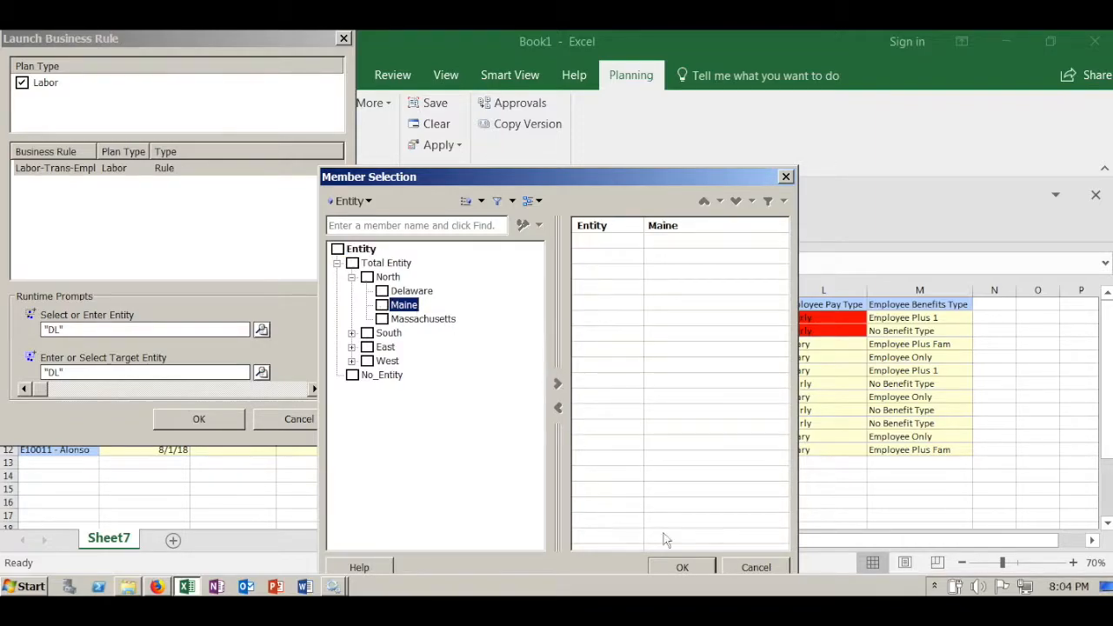
{"action": "left_click", "coordinate": [683, 567]}
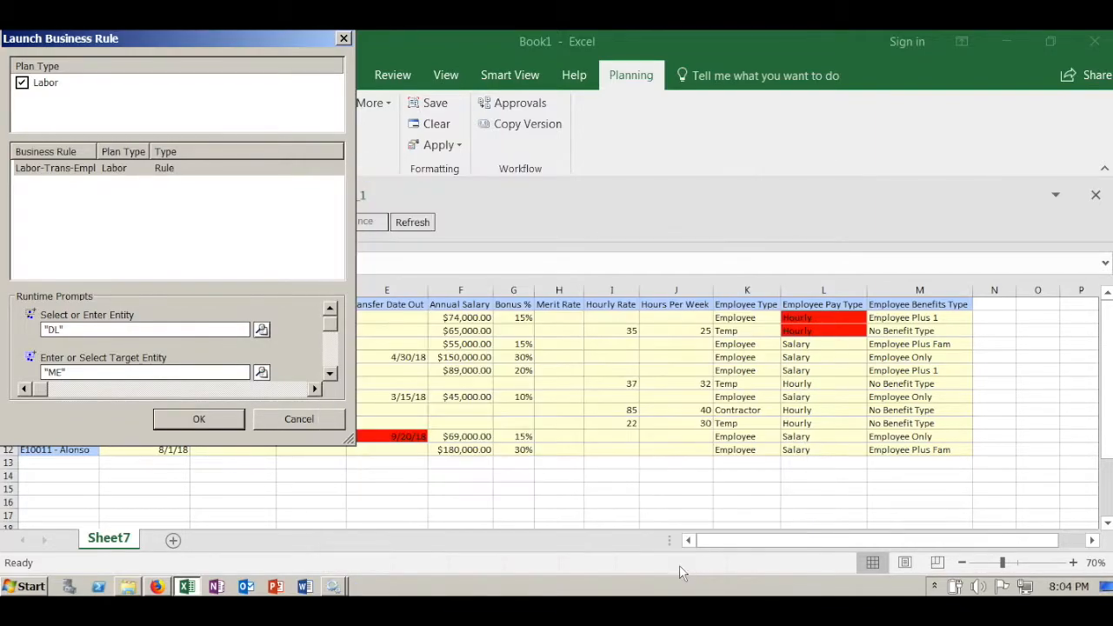
- Set Transfer Date In to 3/19/2018 and Transfer Date Out to 3/16/2018, and launch the transfer rule
{"action": "left_click", "coordinate": [330, 373]}
{"action": "left_click", "coordinate": [331, 374]}
{"action": "left_click", "coordinate": [330, 376]}
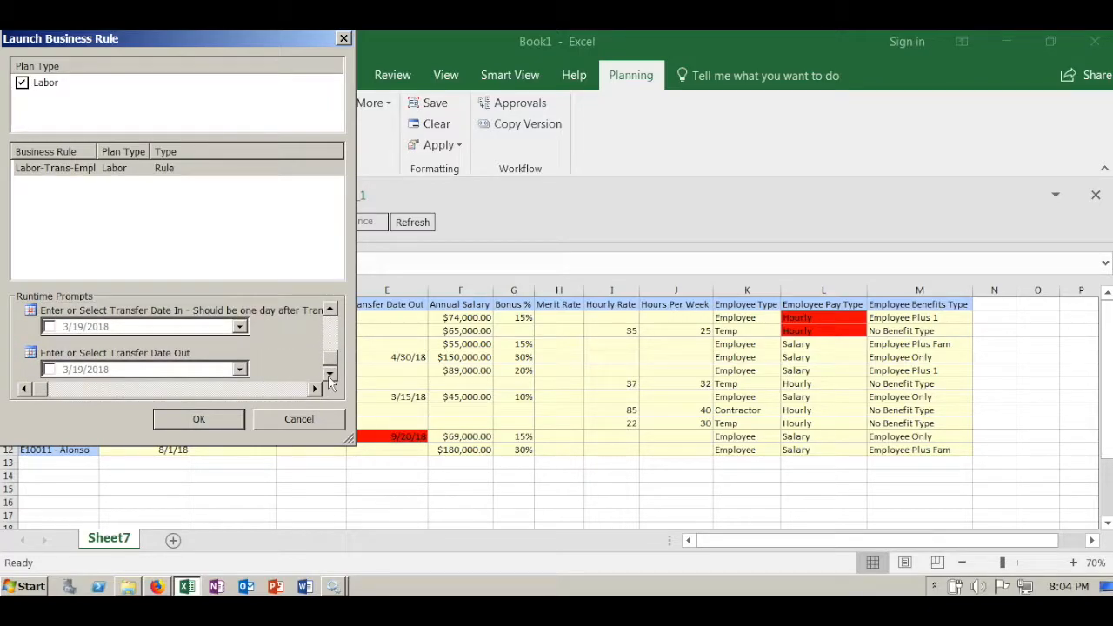
{"action": "left_click", "coordinate": [241, 329]}
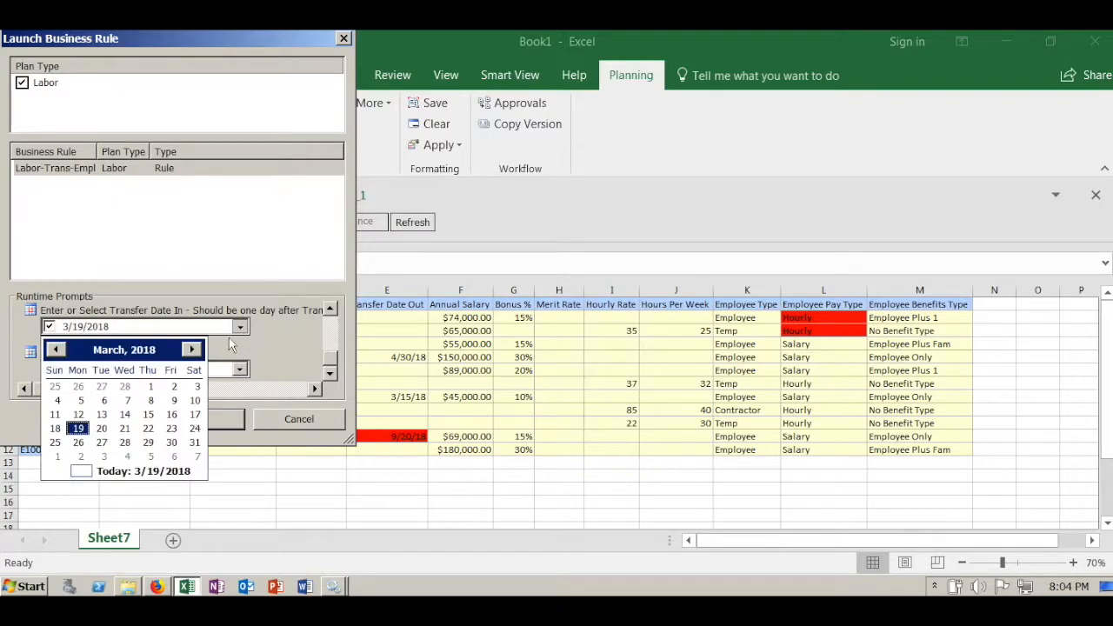
{"action": "left_click", "coordinate": [77, 429]}
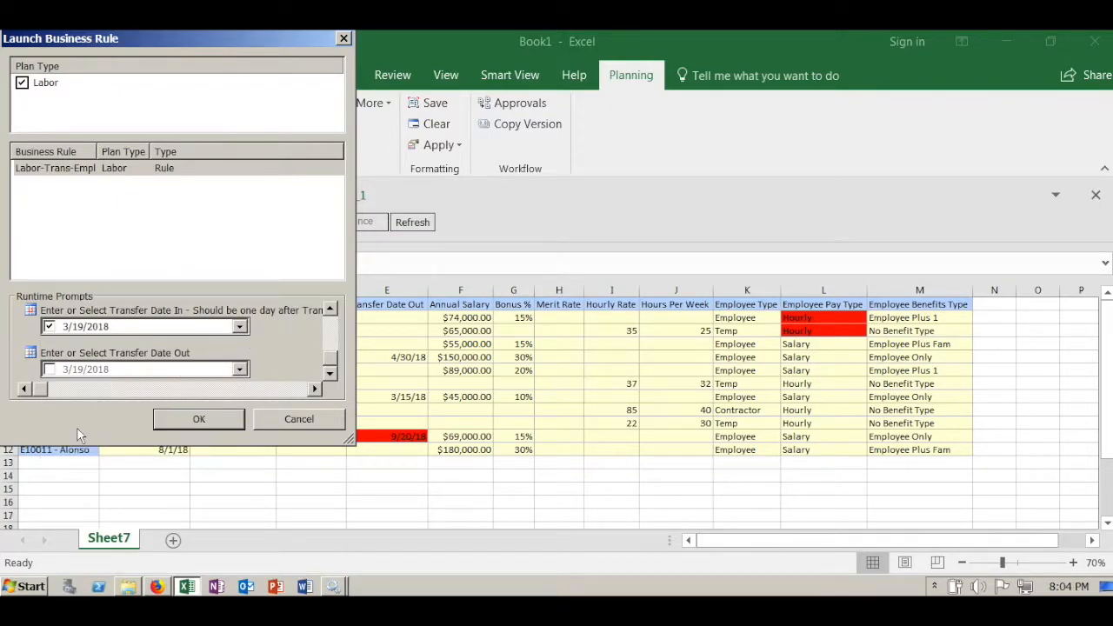
{"action": "left_click", "coordinate": [240, 369]}
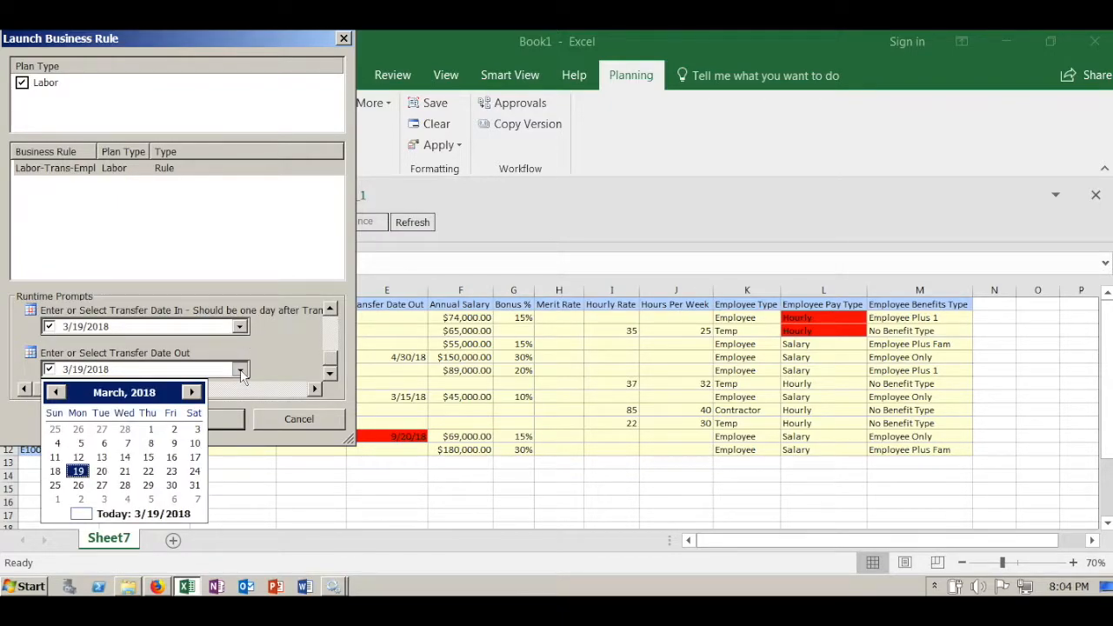
{"action": "left_click", "coordinate": [172, 459]}
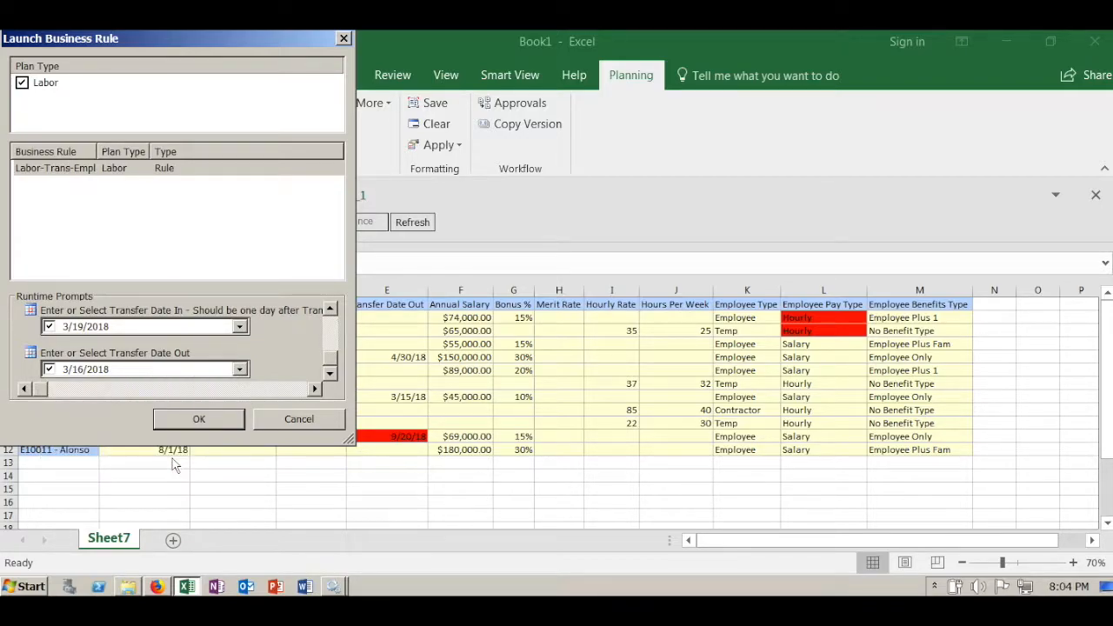
{"action": "left_click", "coordinate": [214, 423]}
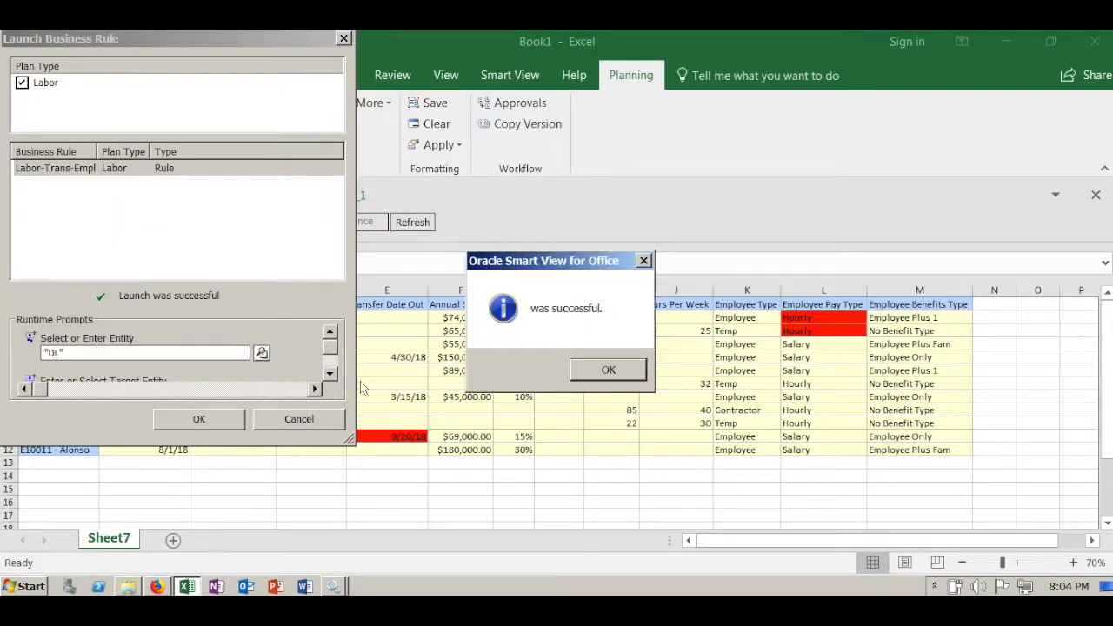
{"action": "left_click", "coordinate": [606, 369]}
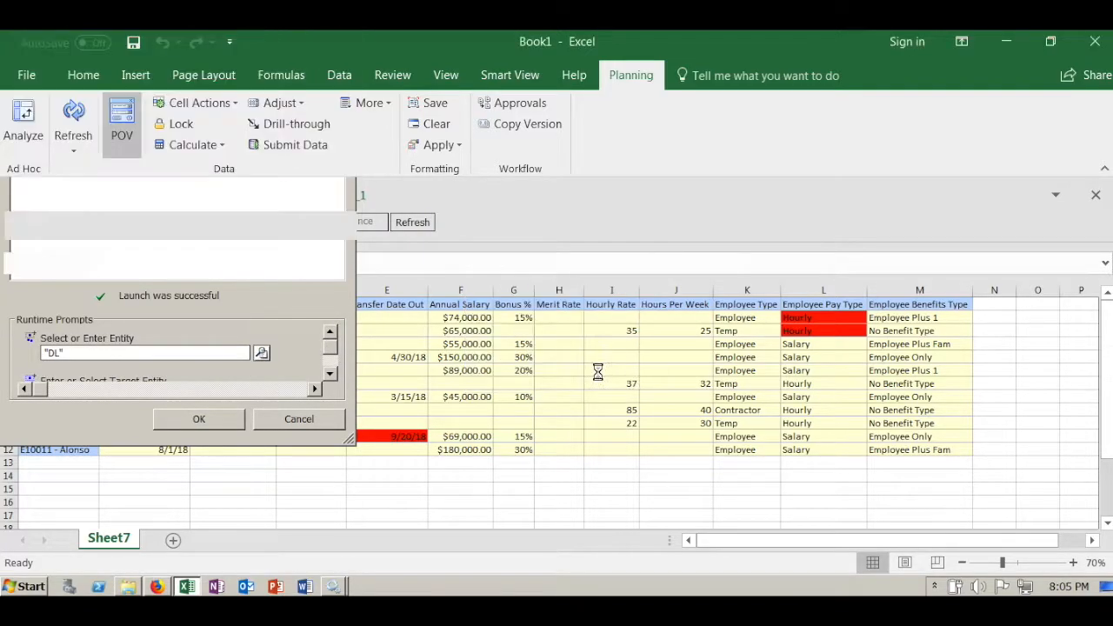
- Check the Transfer Date Out in row 6, and switch the form's entity from Delaware to Maine and refresh it
{"action": "left_click", "coordinate": [406, 373]}
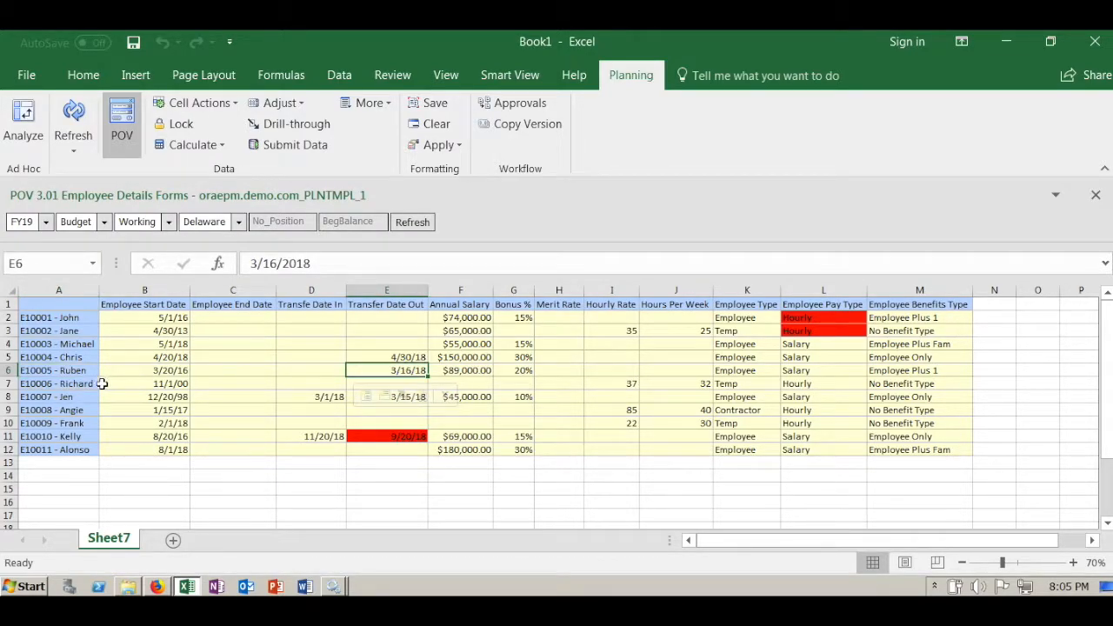
{"action": "left_click", "coordinate": [239, 223]}
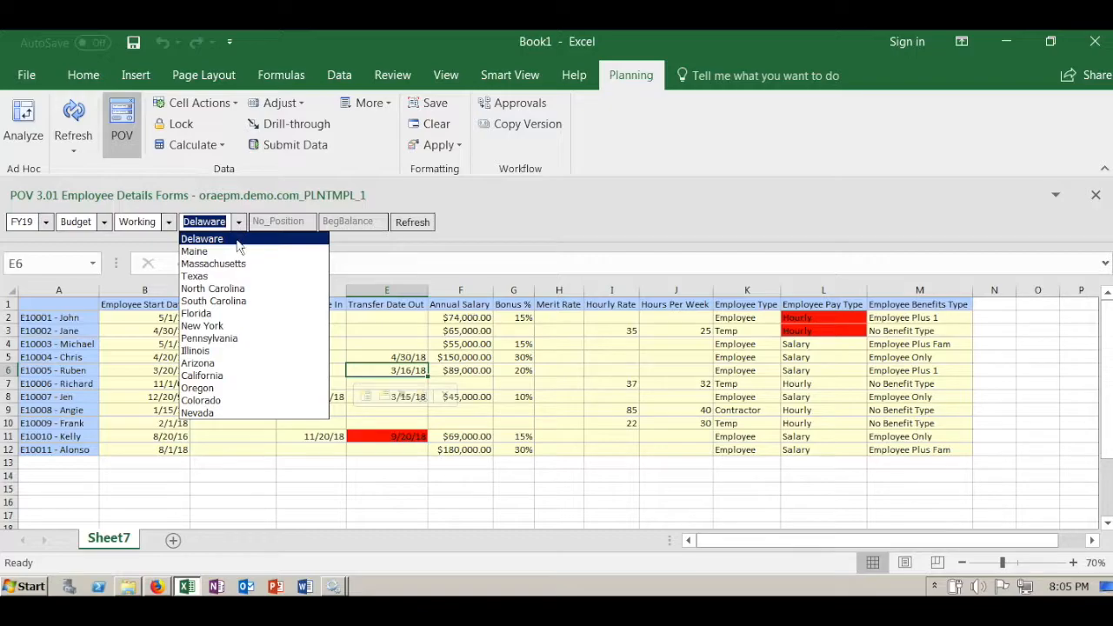
{"action": "left_click", "coordinate": [240, 251]}
{"action": "left_click", "coordinate": [414, 223]}
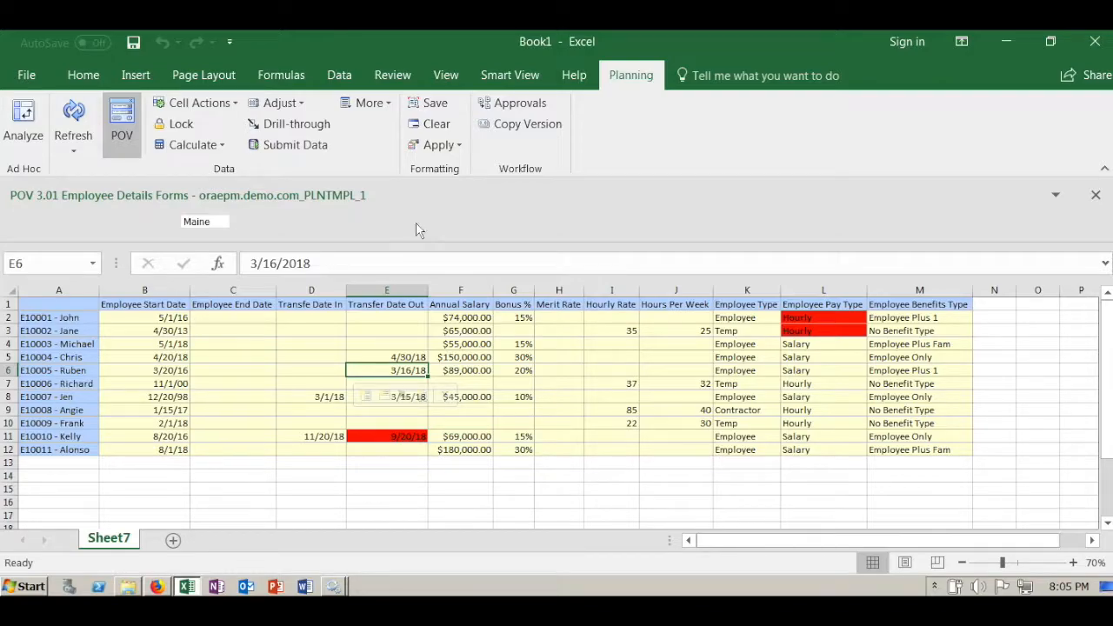
- Run the Remove Record rule on the employee in row 2 with ME as the entity
{"action": "left_click", "coordinate": [71, 318]}
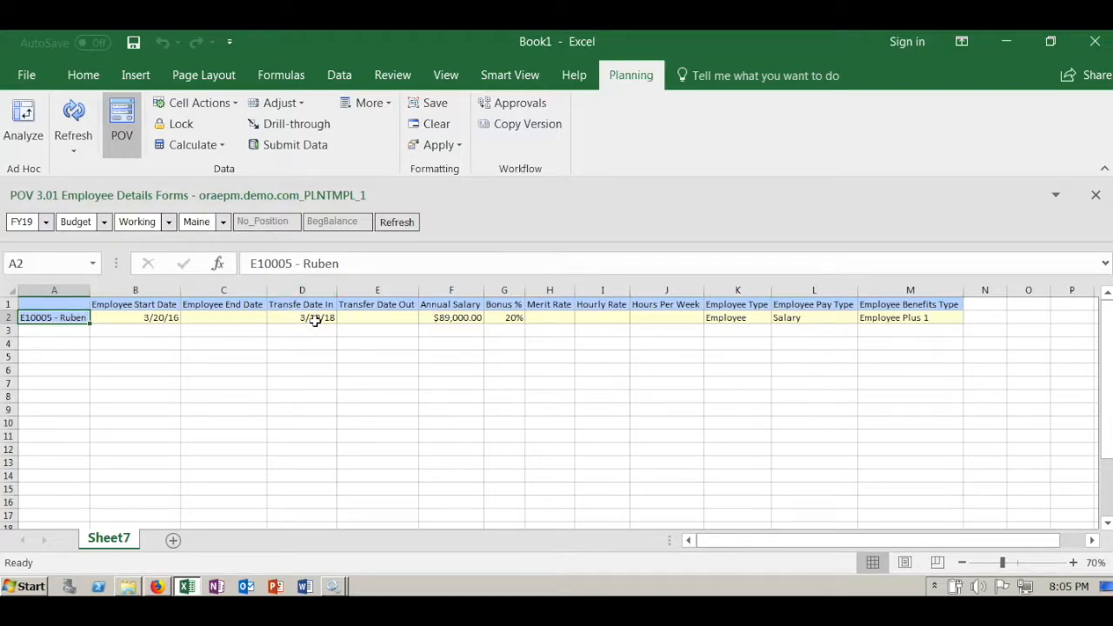
{"action": "right_click", "coordinate": [74, 317]}
{"action": "mouse_move", "coordinate": [181, 557]}
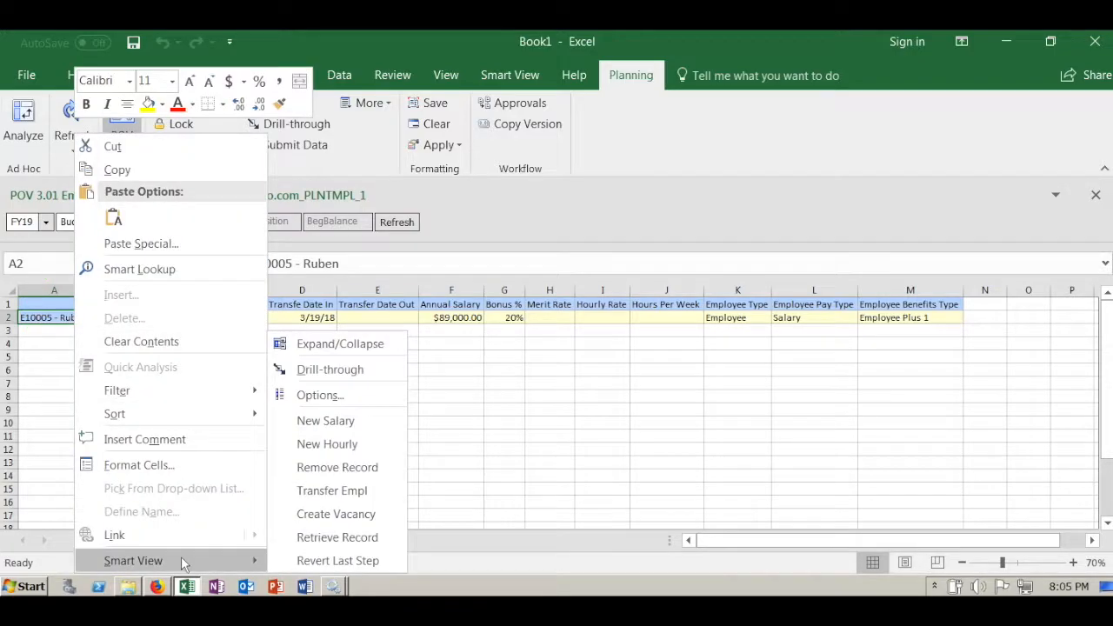
{"action": "left_click", "coordinate": [359, 470]}
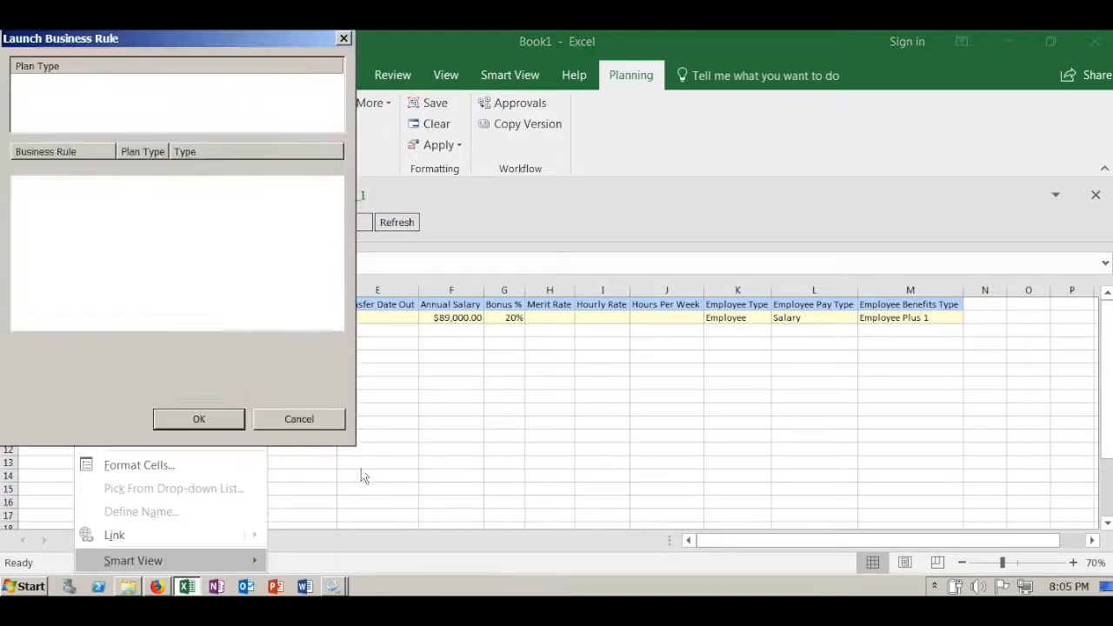
{"action": "left_click", "coordinate": [199, 421]}
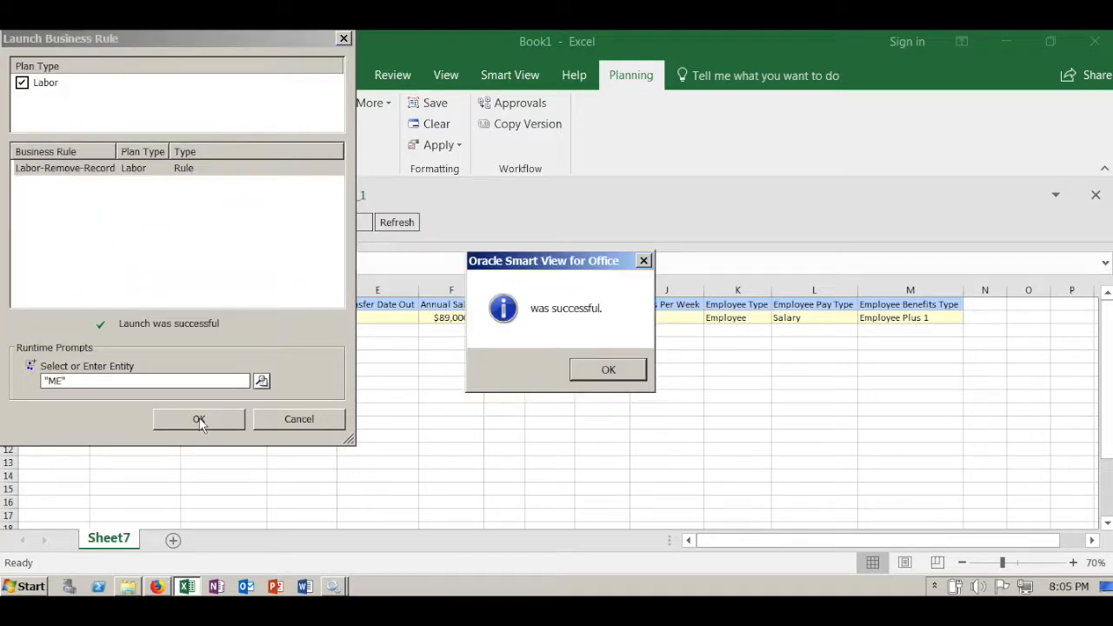
{"action": "left_click", "coordinate": [595, 367]}
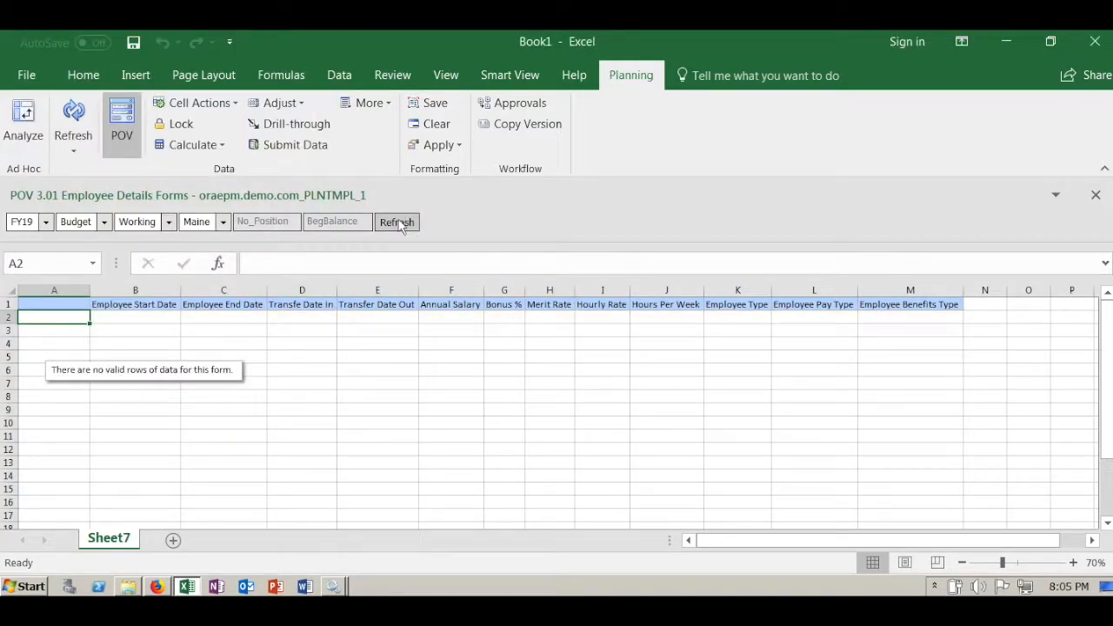
- Switch the form's entity from Maine back to Delaware and refresh it
{"action": "left_click", "coordinate": [224, 222]}
{"action": "left_click", "coordinate": [202, 238]}
{"action": "left_click", "coordinate": [397, 222]}
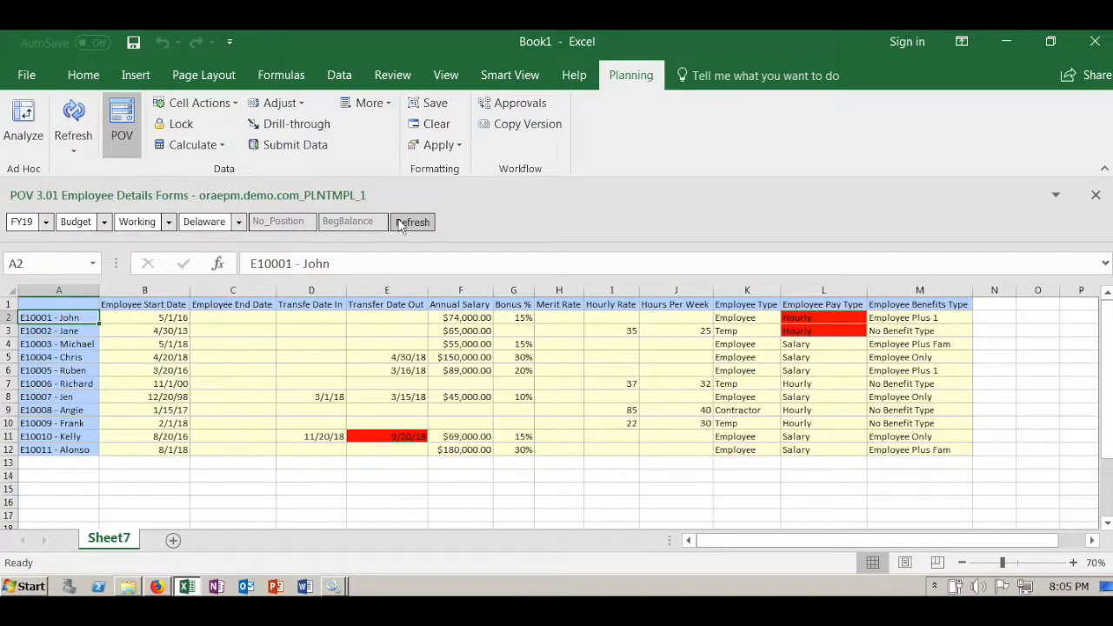
- Clear the Transfer Date Out of the employee in row 6 and submit the data
{"action": "left_click", "coordinate": [399, 372]}
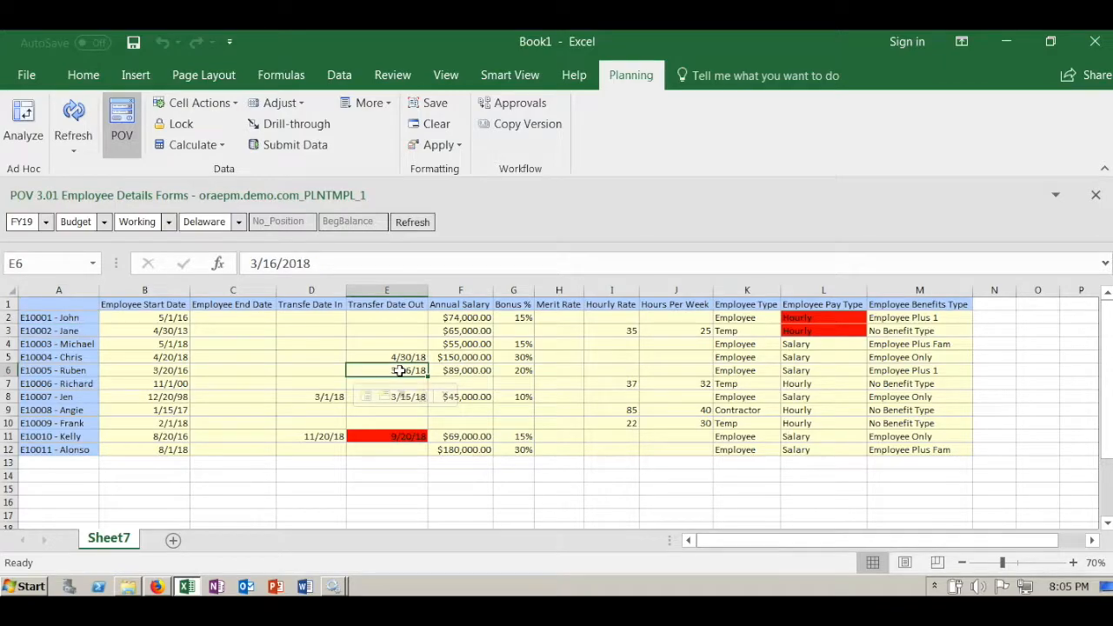
{"action": "key", "text": "BackSpace"}
{"action": "key", "text": "Return"}
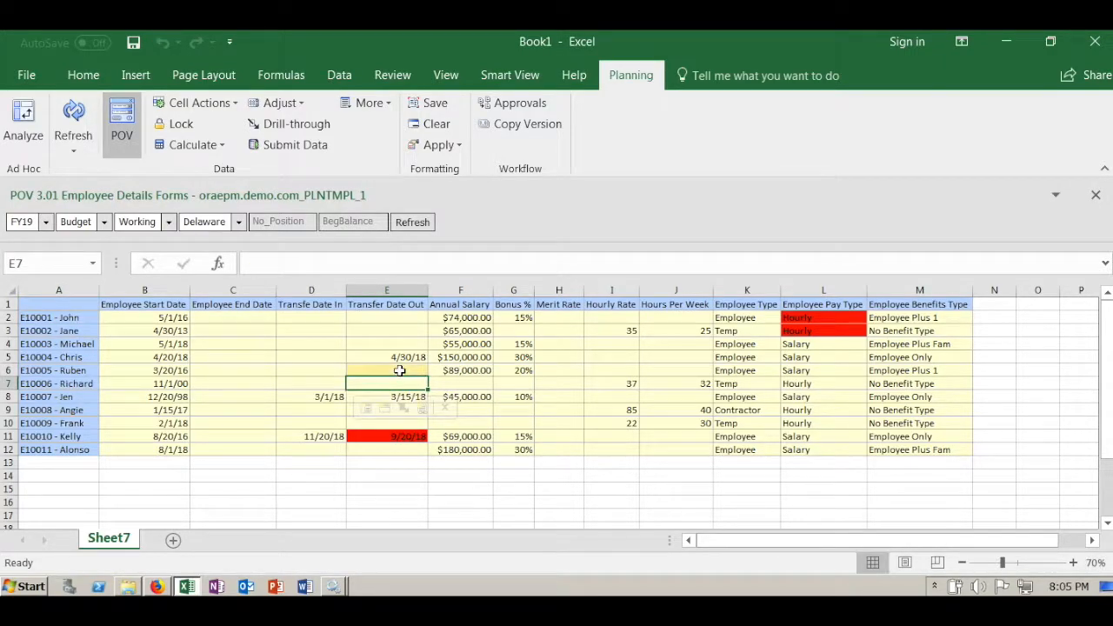
{"action": "left_click", "coordinate": [304, 144]}
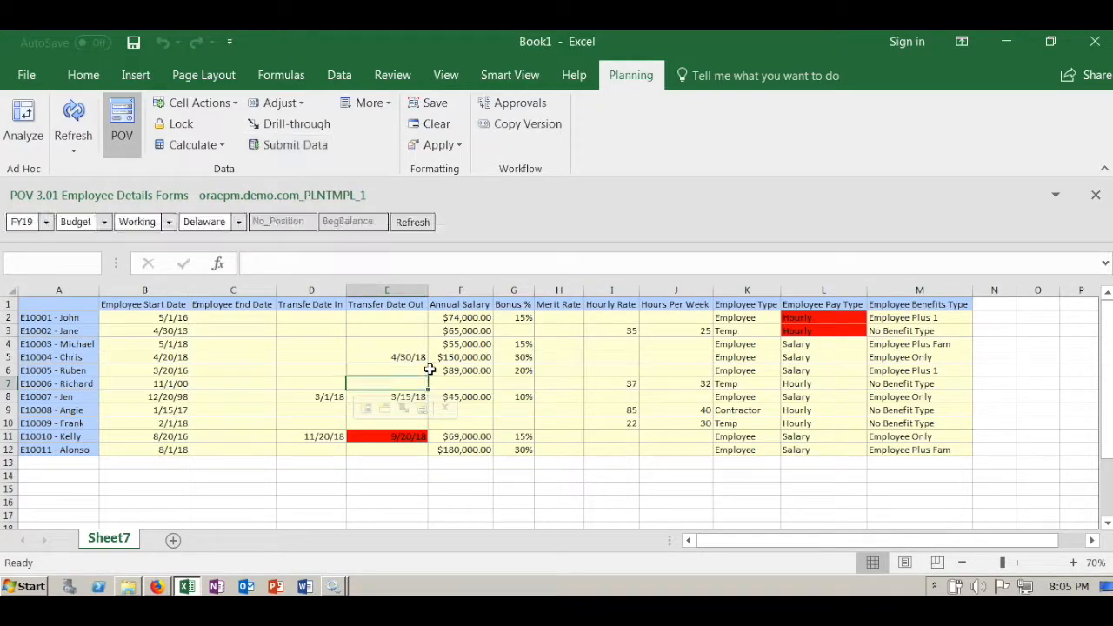
{"action": "left_click", "coordinate": [459, 370]}
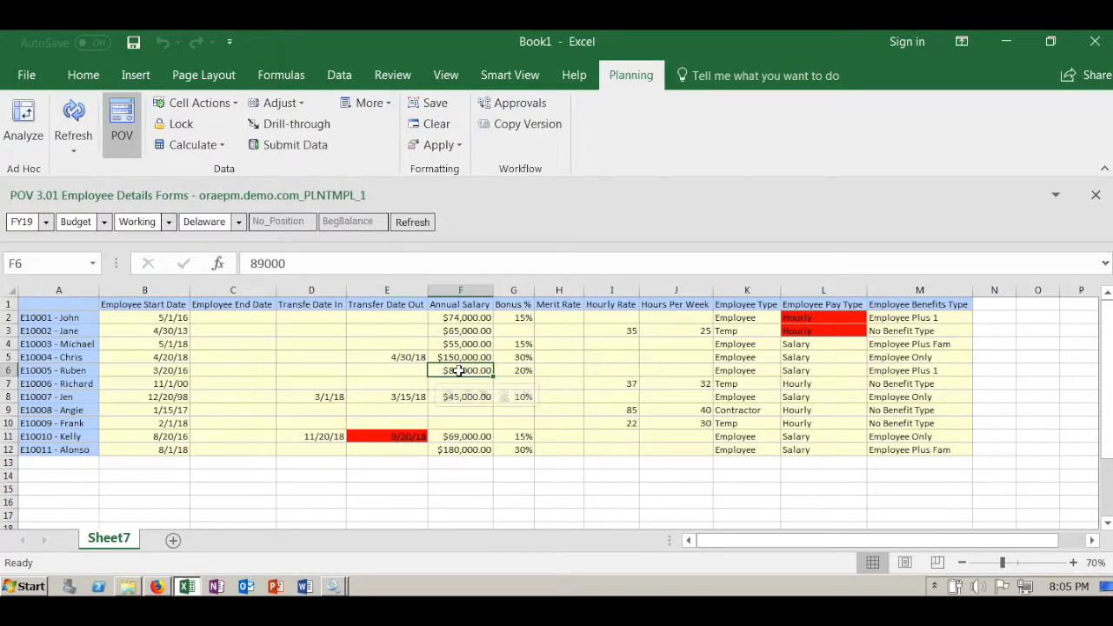